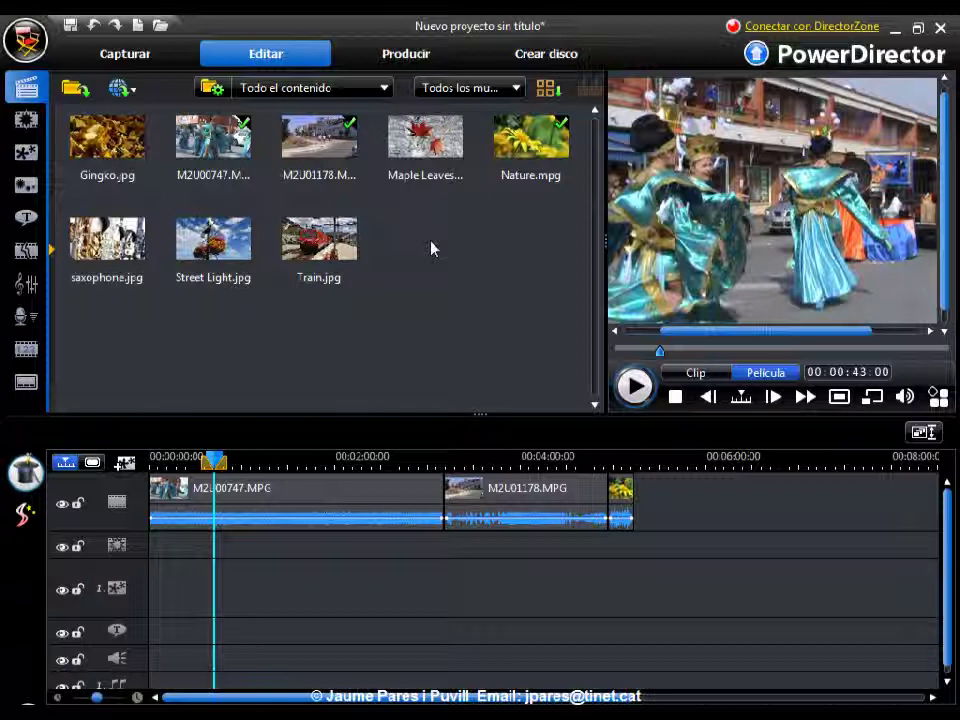
Start importing media files, go into the Animals sound effects folder and preview the Caballo sound.
{"action": "key", "text": "ctrl+q"}
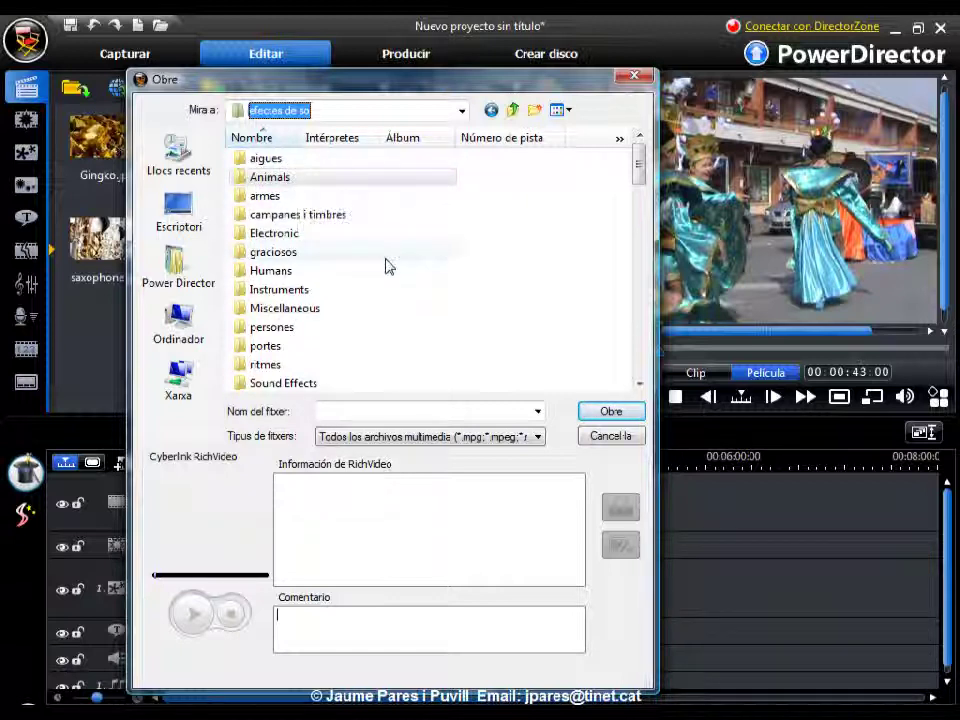
{"action": "double_click", "coordinate": [243, 184]}
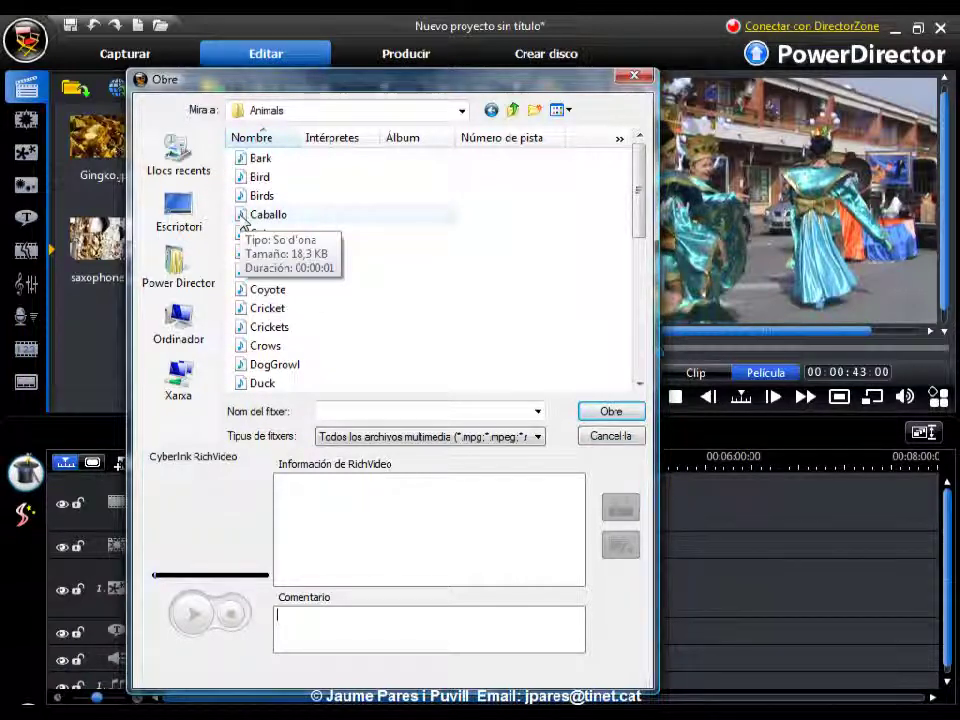
{"action": "double_click", "coordinate": [262, 215]}
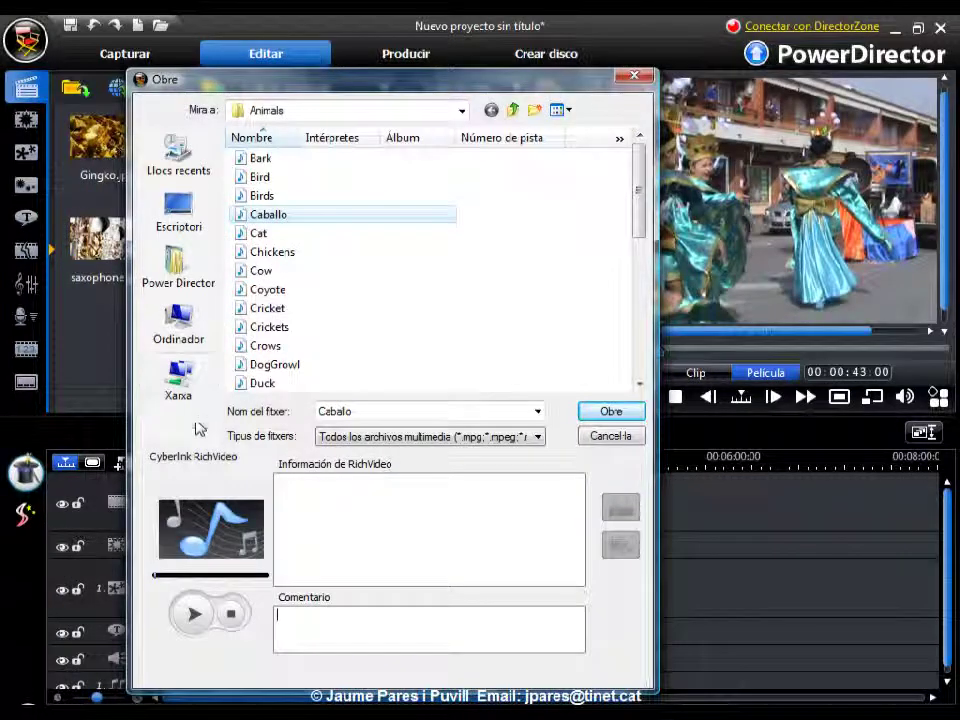
{"action": "left_click", "coordinate": [194, 614]}
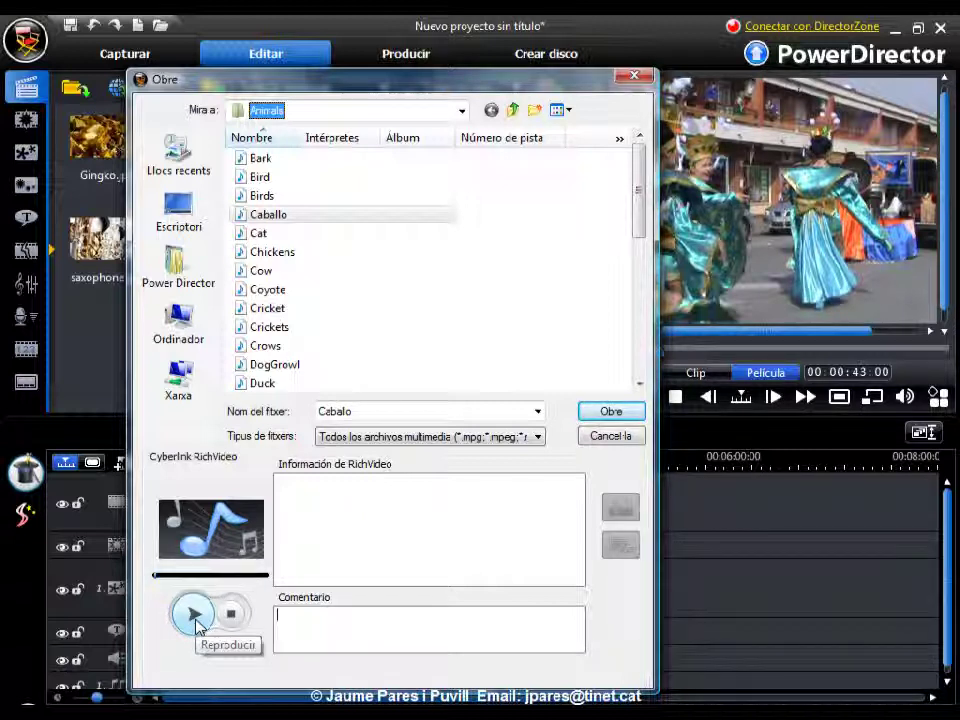
Preview the Cat, Chickens and DogGrowl sounds, and import Caballo.wav into the media library.
{"action": "left_click", "coordinate": [257, 237]}
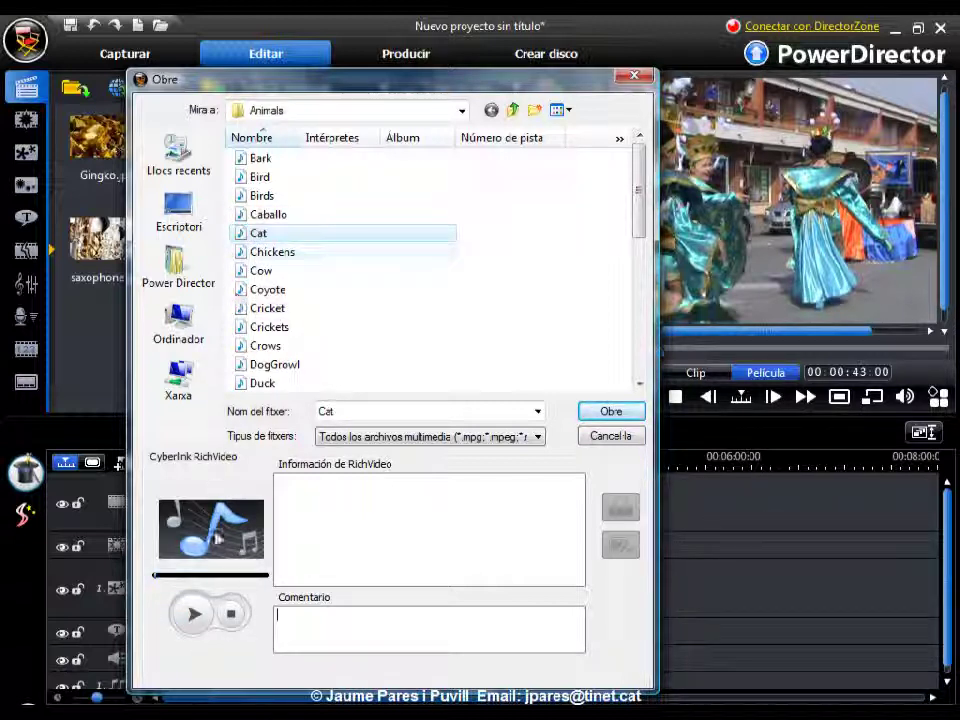
{"action": "left_click", "coordinate": [194, 614]}
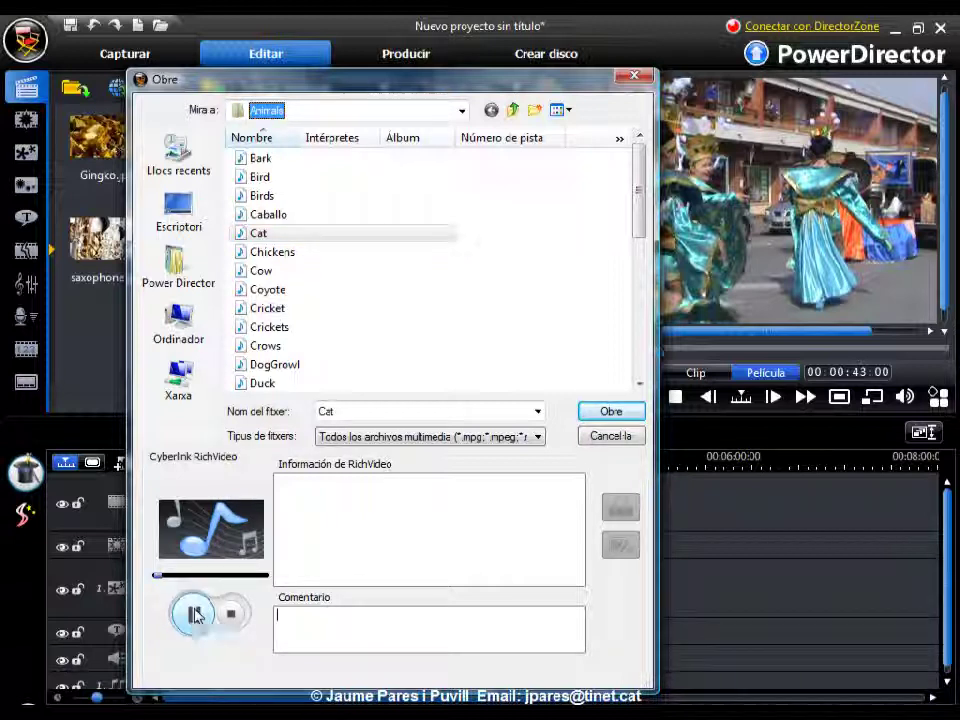
{"action": "left_click", "coordinate": [250, 256]}
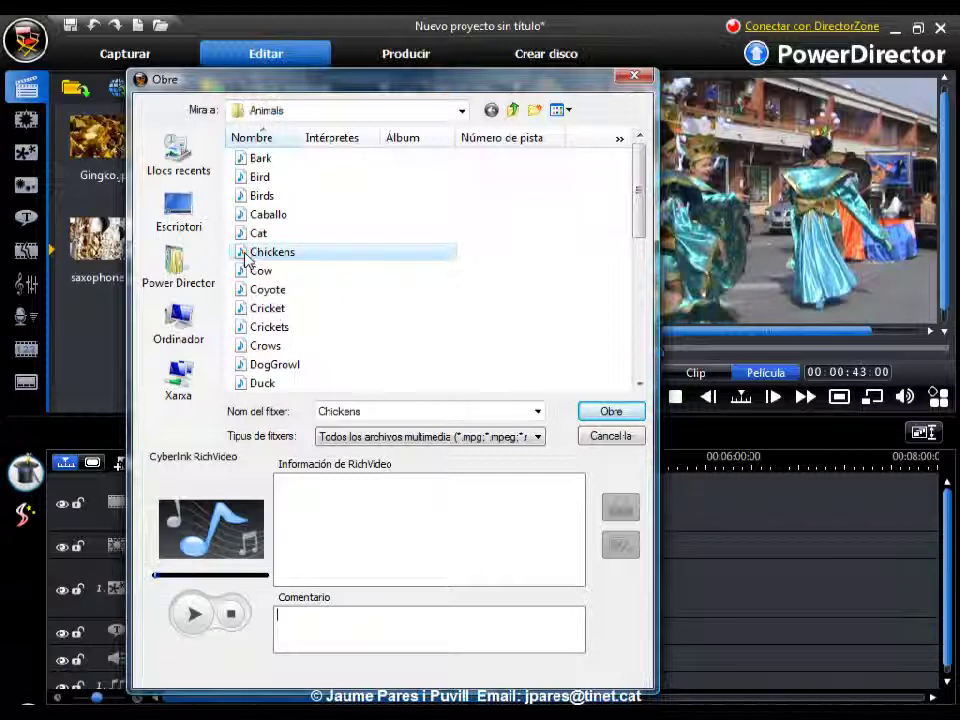
{"action": "left_click", "coordinate": [199, 614]}
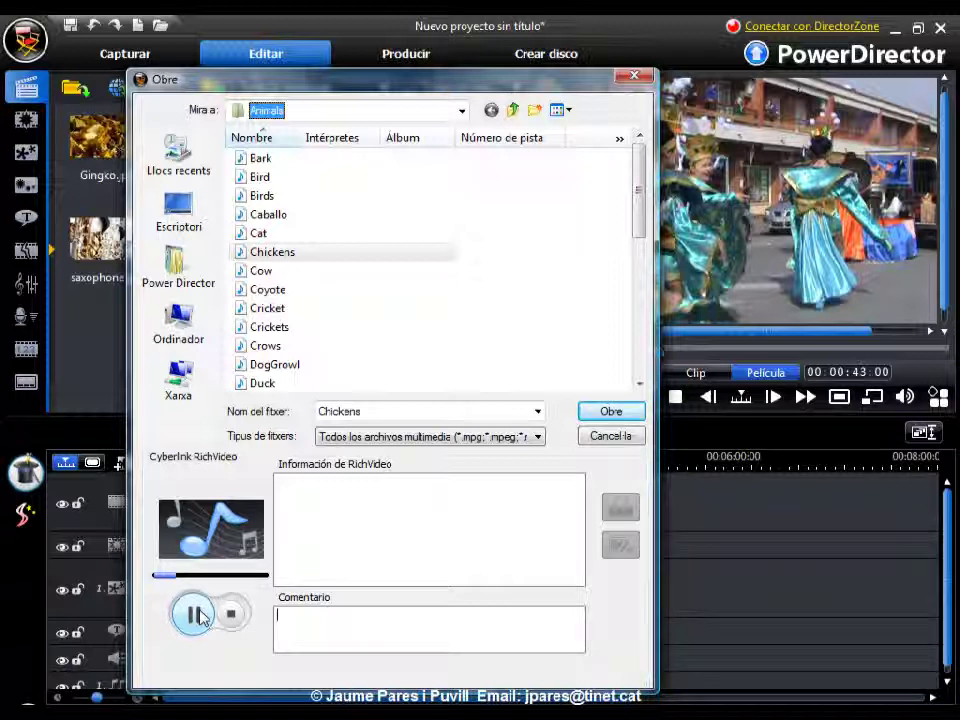
{"action": "left_click", "coordinate": [250, 366]}
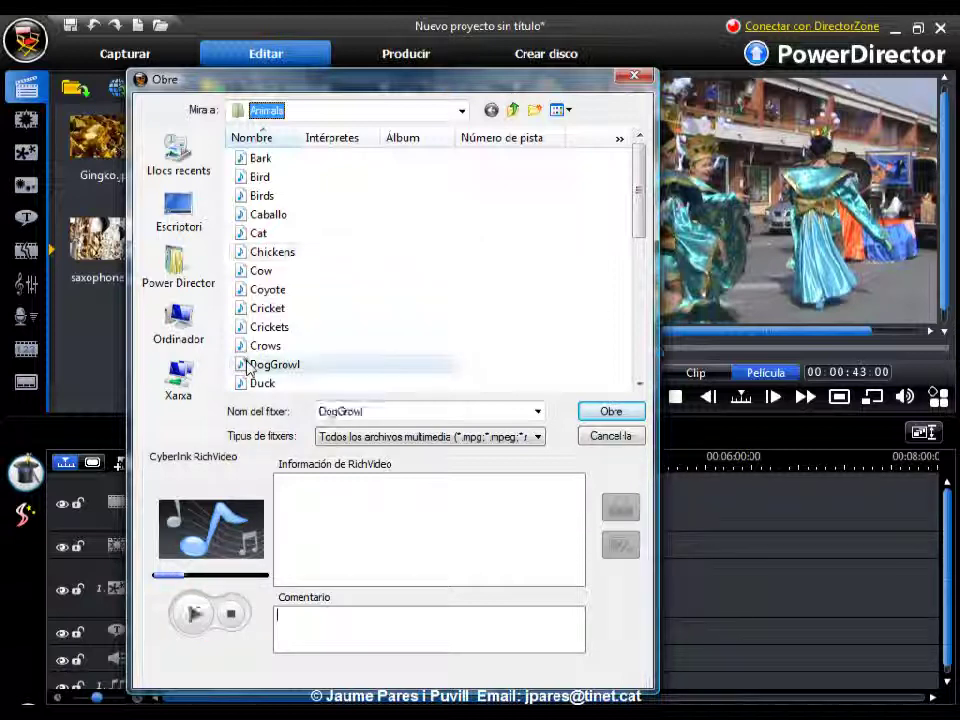
{"action": "left_click", "coordinate": [193, 612]}
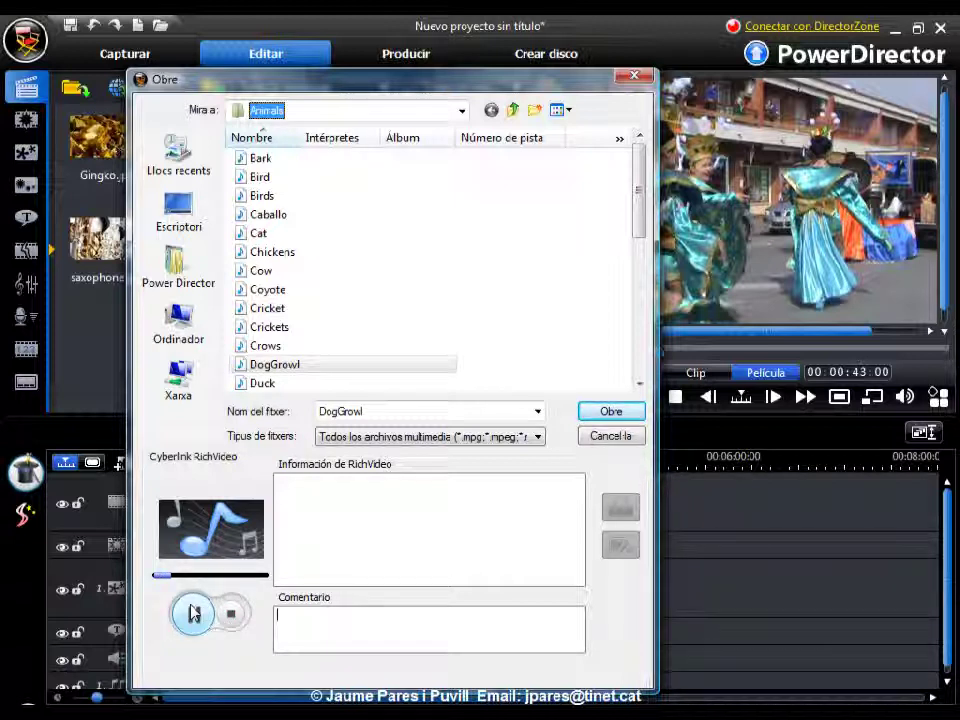
{"action": "left_click", "coordinate": [230, 614]}
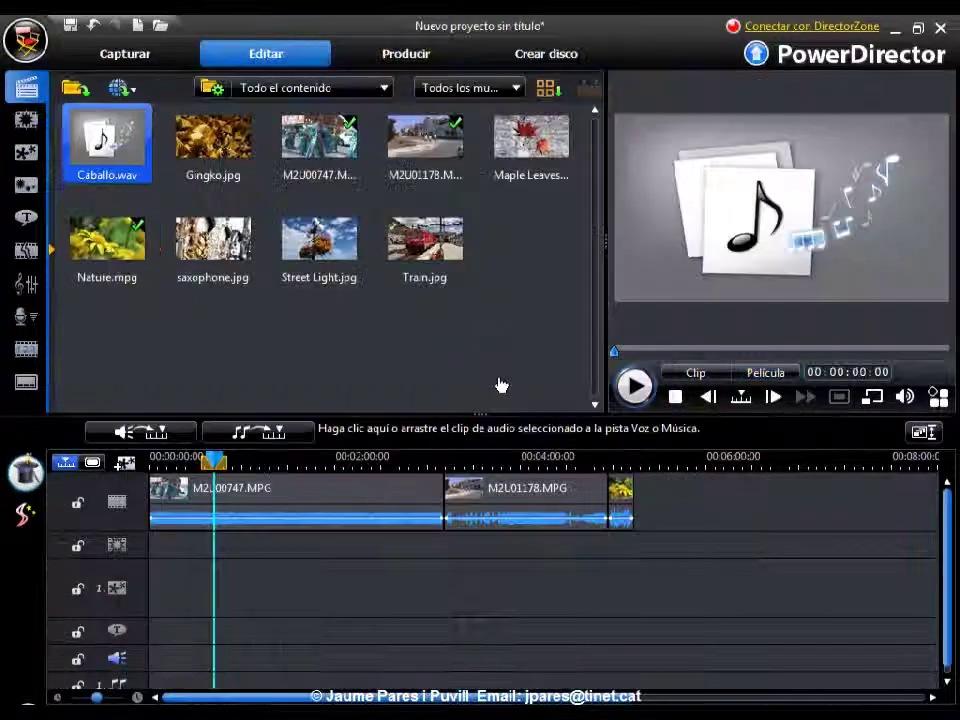
Add Caballo.wav to the voice track at 00:00:43:00 and play the movie across that point to hear it.
{"action": "right_click", "coordinate": [99, 137]}
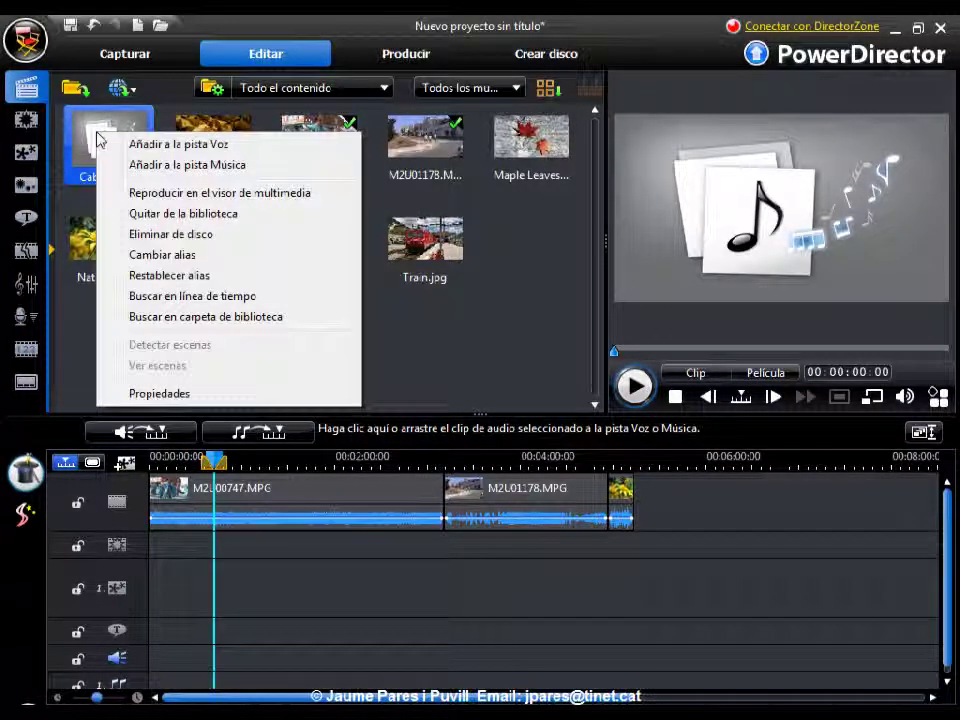
{"action": "left_click", "coordinate": [155, 147]}
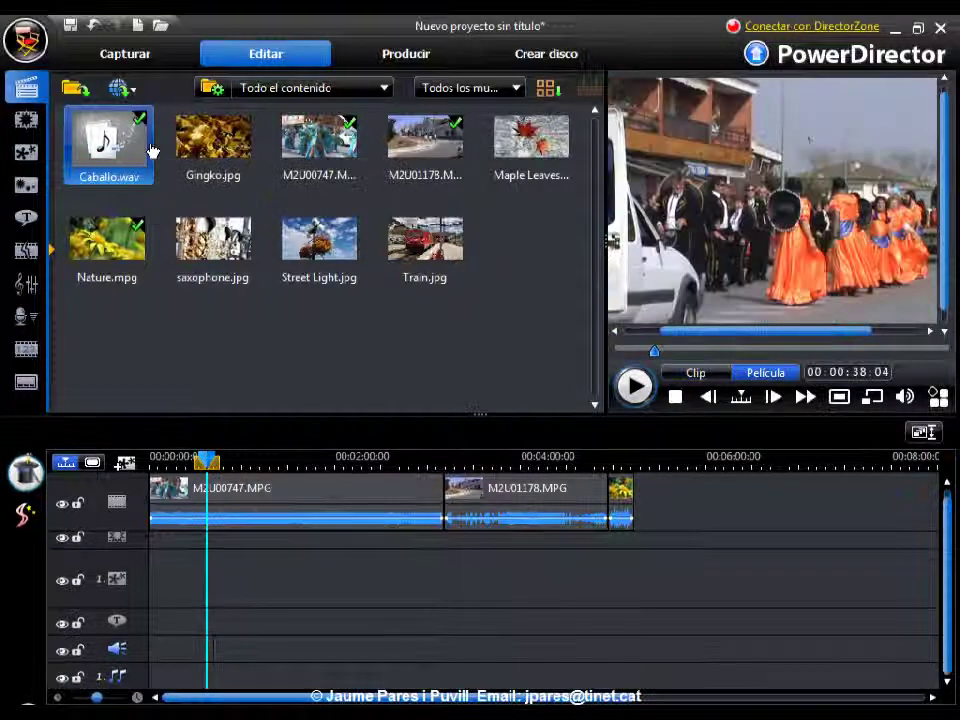
{"action": "left_click", "coordinate": [640, 396]}
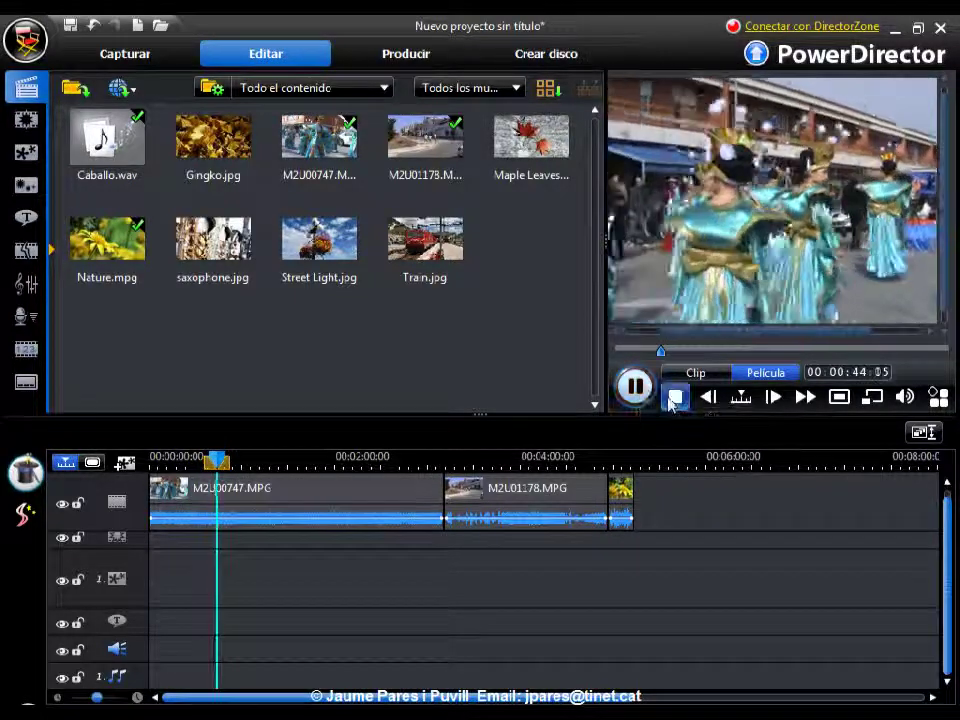
{"action": "left_click", "coordinate": [673, 398]}
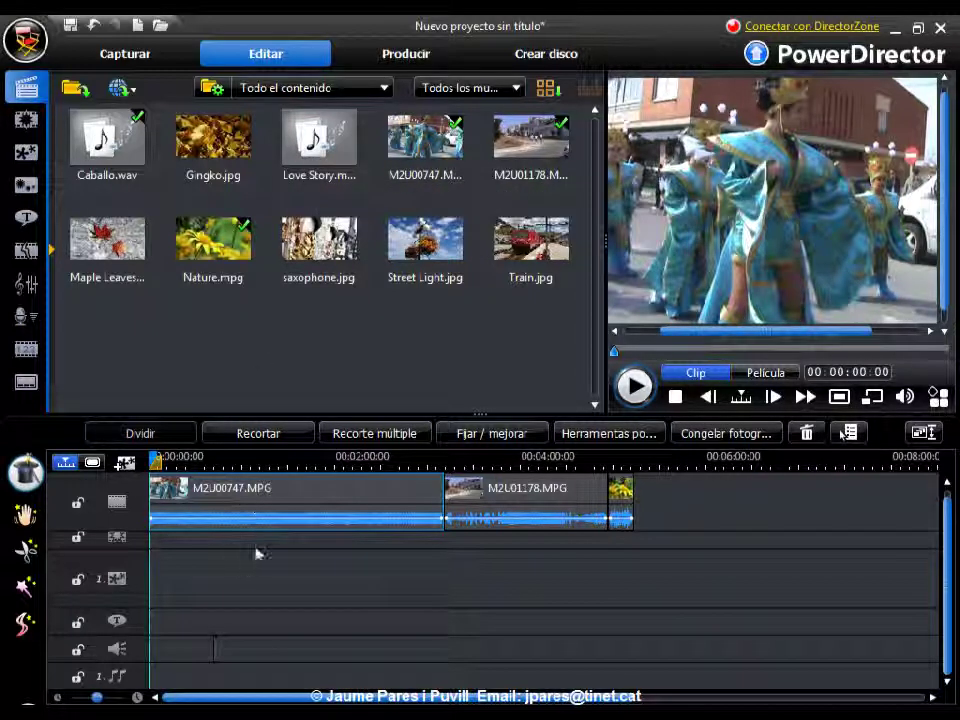
Add Love Story.mp3 to the music track at the start of the timeline.
{"action": "right_click", "coordinate": [316, 138]}
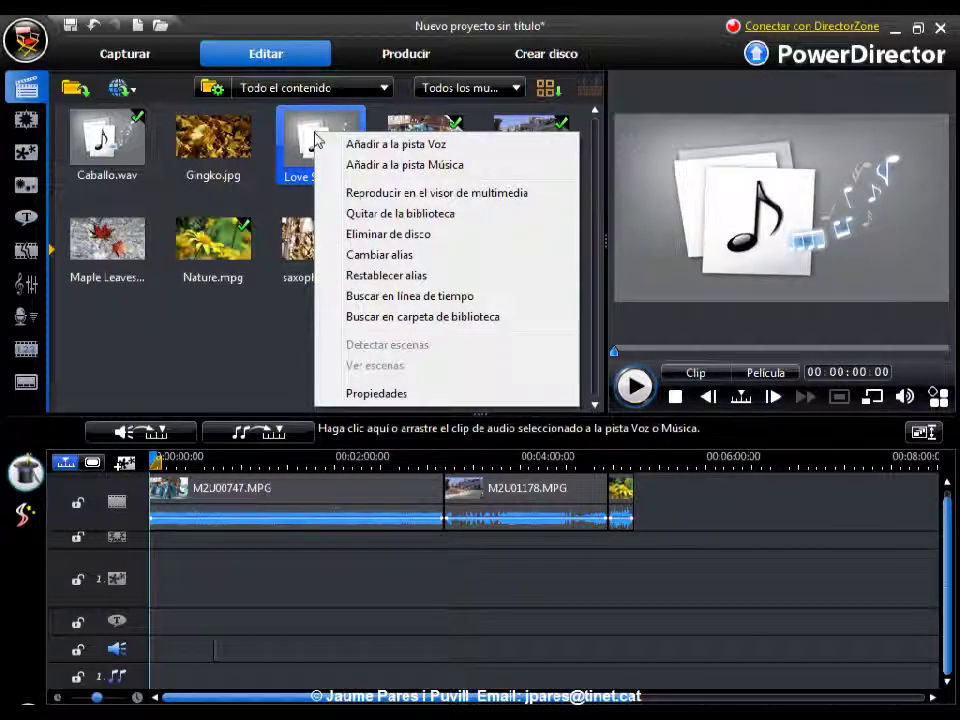
{"action": "left_click", "coordinate": [368, 166]}
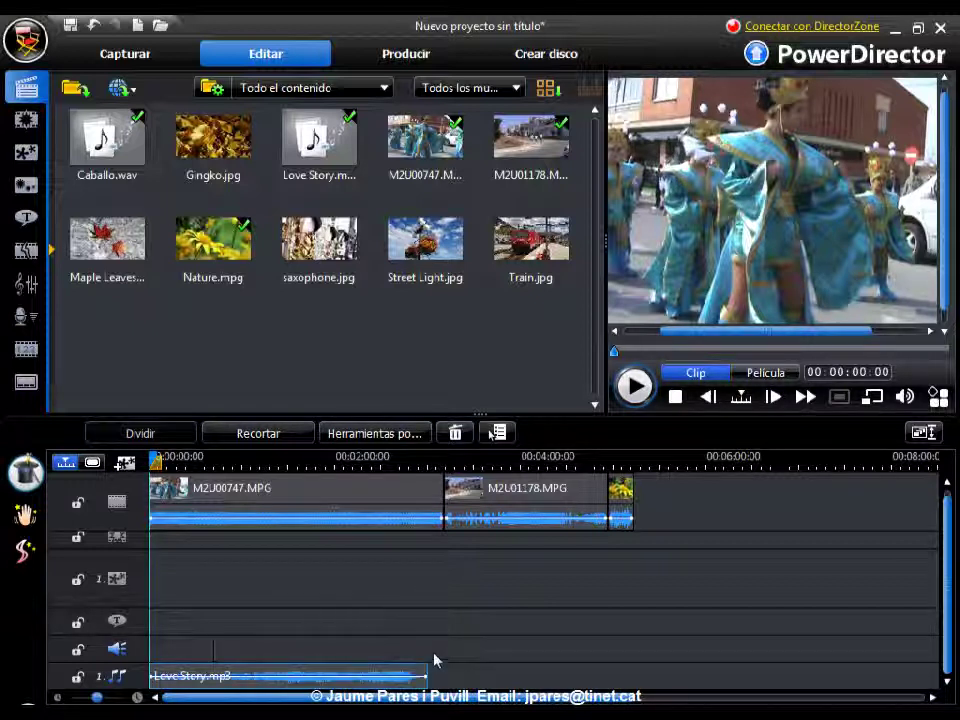
Add four volume keyframes to M2U00747.MPG's audio, lowering the volume between about 00:01:40 and 00:02:17 with a ramp on each side.
{"action": "left_click", "coordinate": [283, 518]}
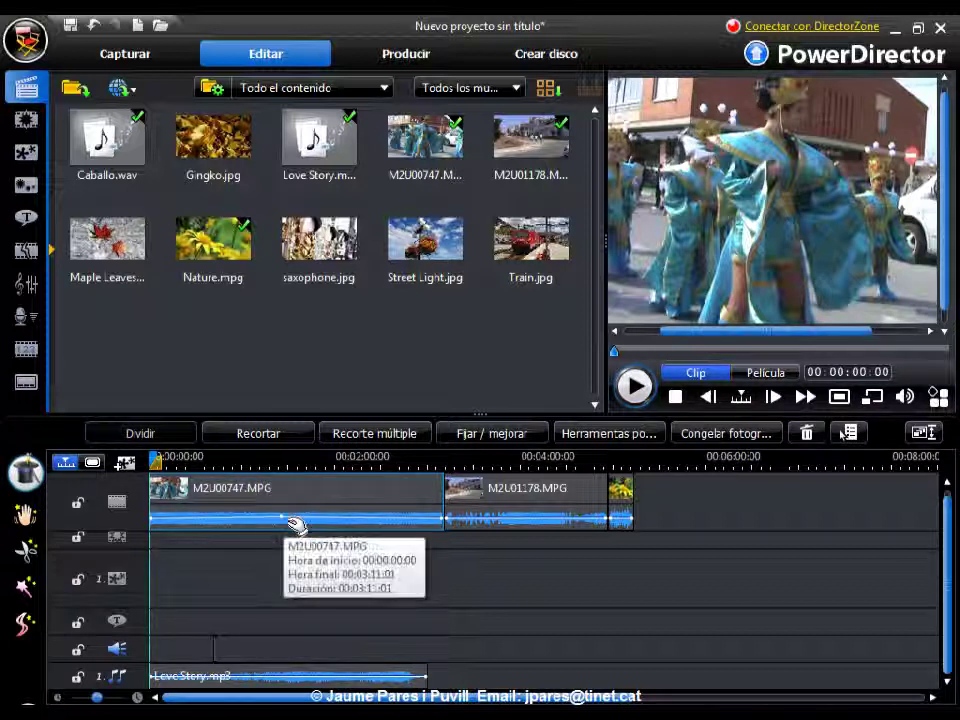
{"action": "mouse_move", "coordinate": [285, 522]}
{"action": "left_mouse_down"}
{"action": "mouse_move", "coordinate": [296, 530]}
{"action": "mouse_move", "coordinate": [297, 519]}
{"action": "left_mouse_up"}
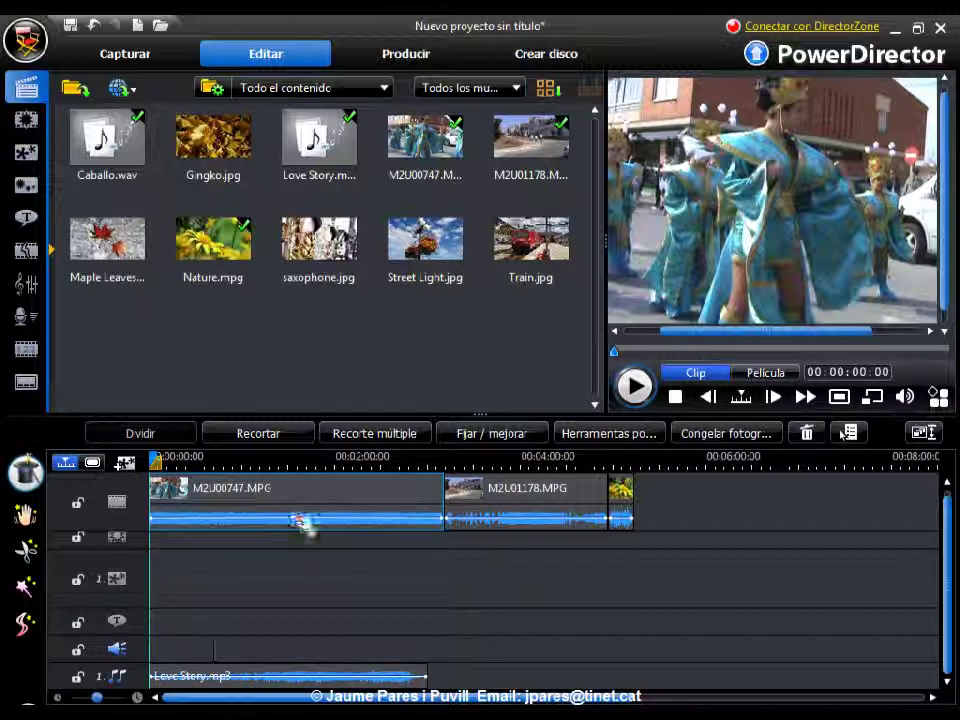
{"action": "left_click", "coordinate": [311, 519]}
{"action": "left_click_drag", "start_coordinate": [313, 522], "coordinate": [308, 528]}
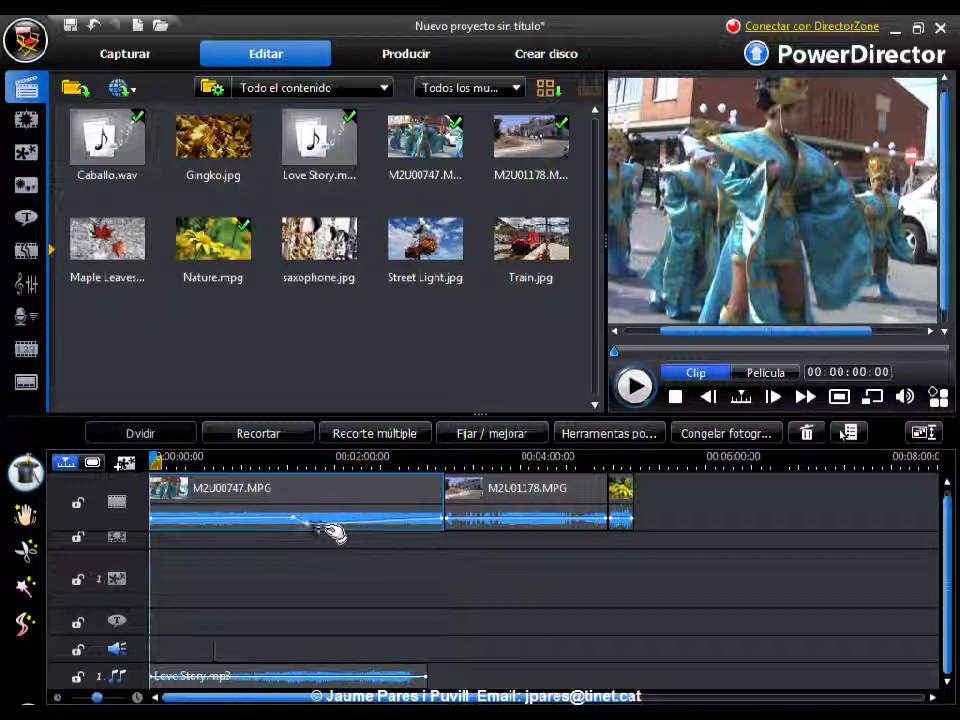
{"action": "left_click", "coordinate": [364, 524]}
{"action": "left_click_drag", "start_coordinate": [365, 527], "coordinate": [366, 528]}
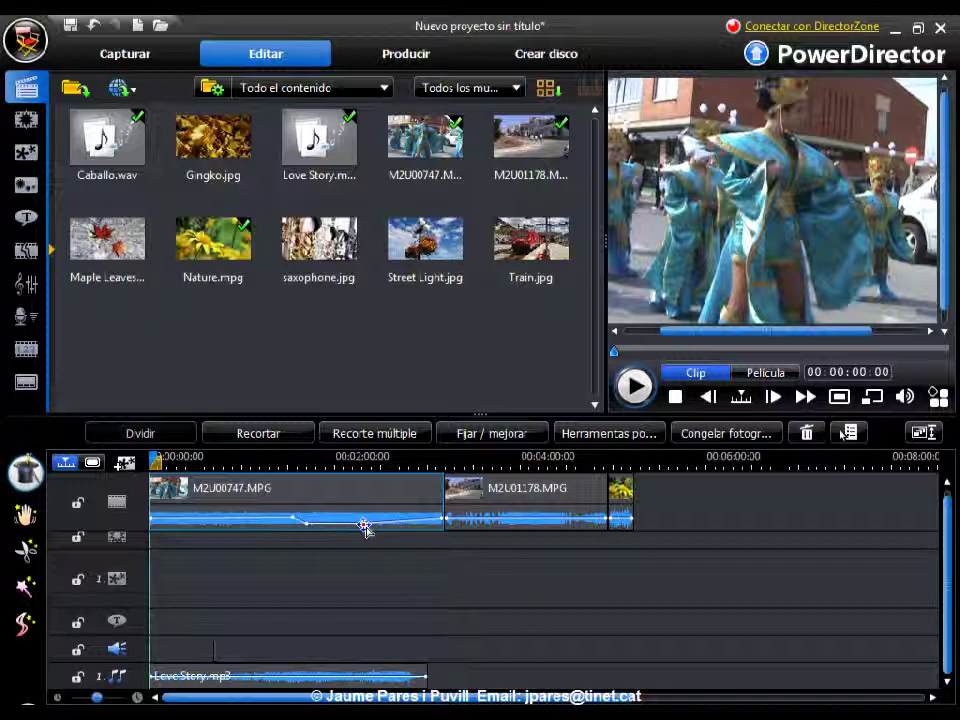
{"action": "left_click", "coordinate": [390, 524]}
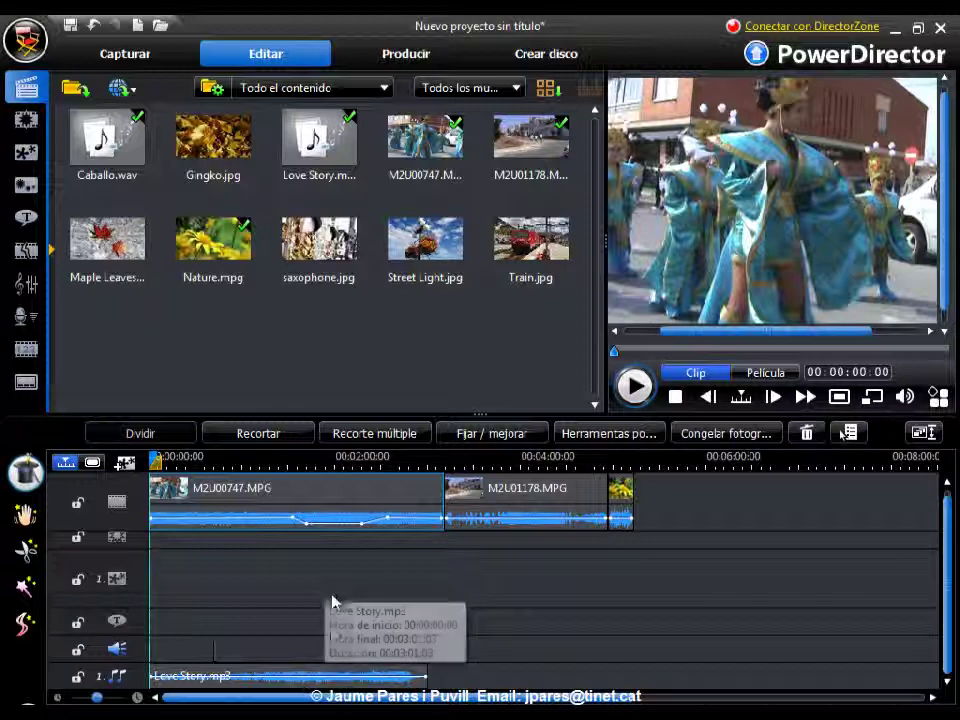
Move Love Story.mp3 to start at 00:01:39:24, and cut off the part after 00:03:09:16.
{"action": "left_click_drag", "start_coordinate": [251, 681], "coordinate": [408, 676]}
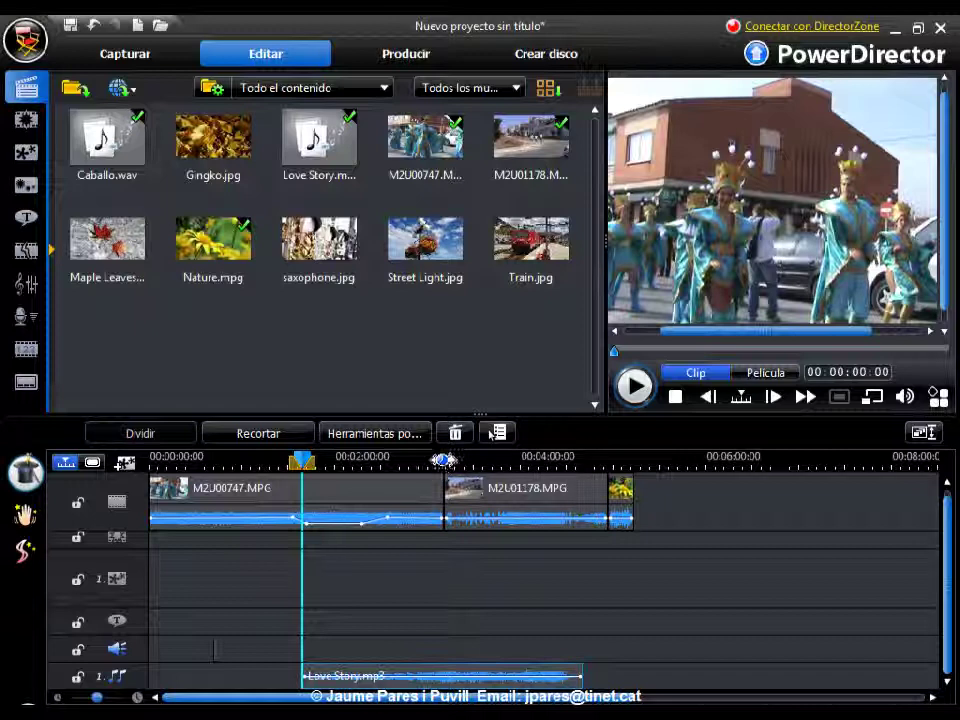
{"action": "left_click", "coordinate": [441, 458]}
{"action": "left_click", "coordinate": [145, 436]}
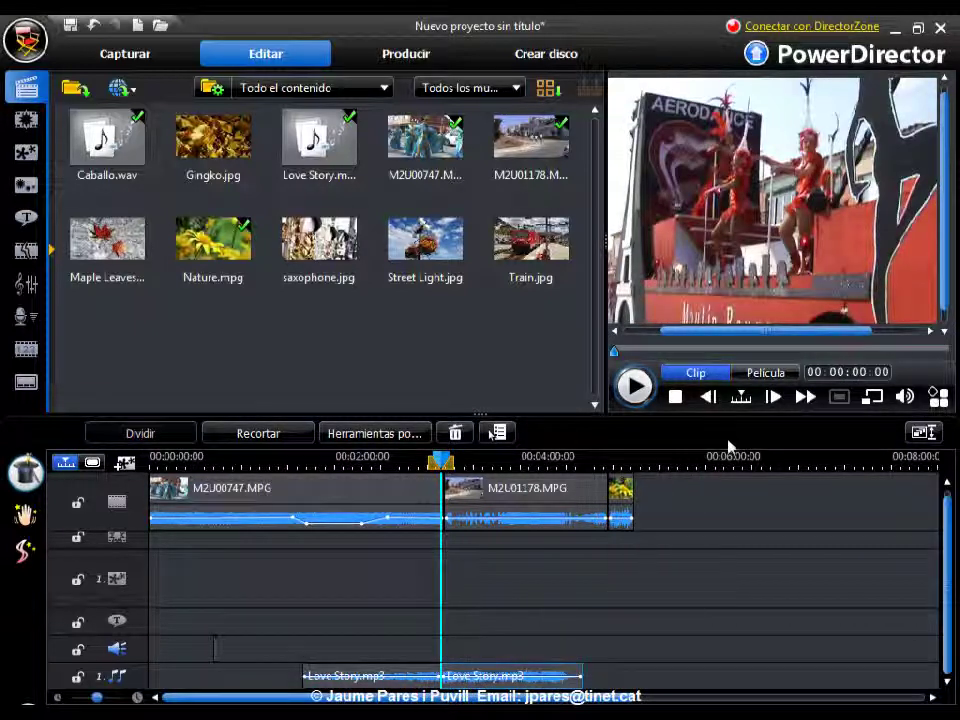
{"action": "left_click", "coordinate": [455, 433]}
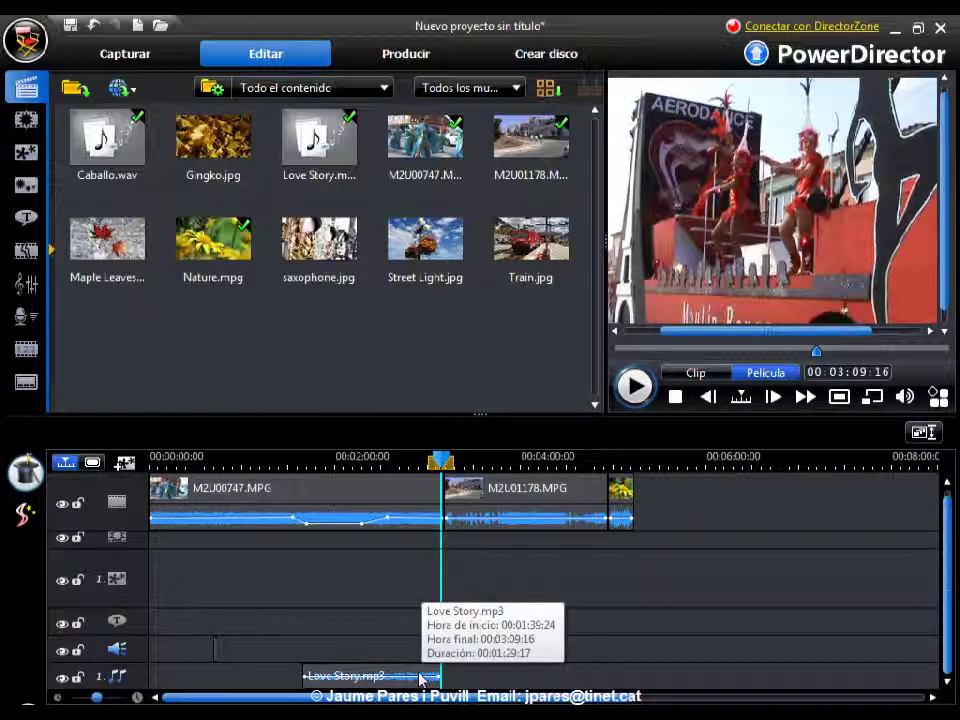
Extend Love Story.mp3 back to its full length, and trim its end to the end of the lowered-volume section at about 00:02:17.
{"action": "left_click", "coordinate": [433, 680]}
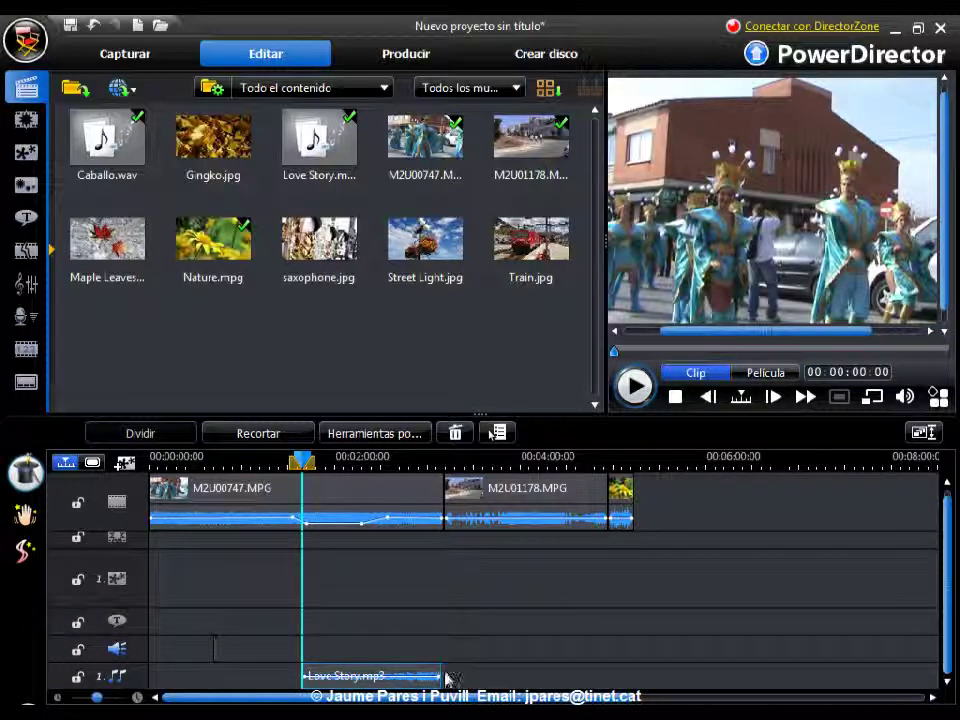
{"action": "left_click", "coordinate": [442, 675]}
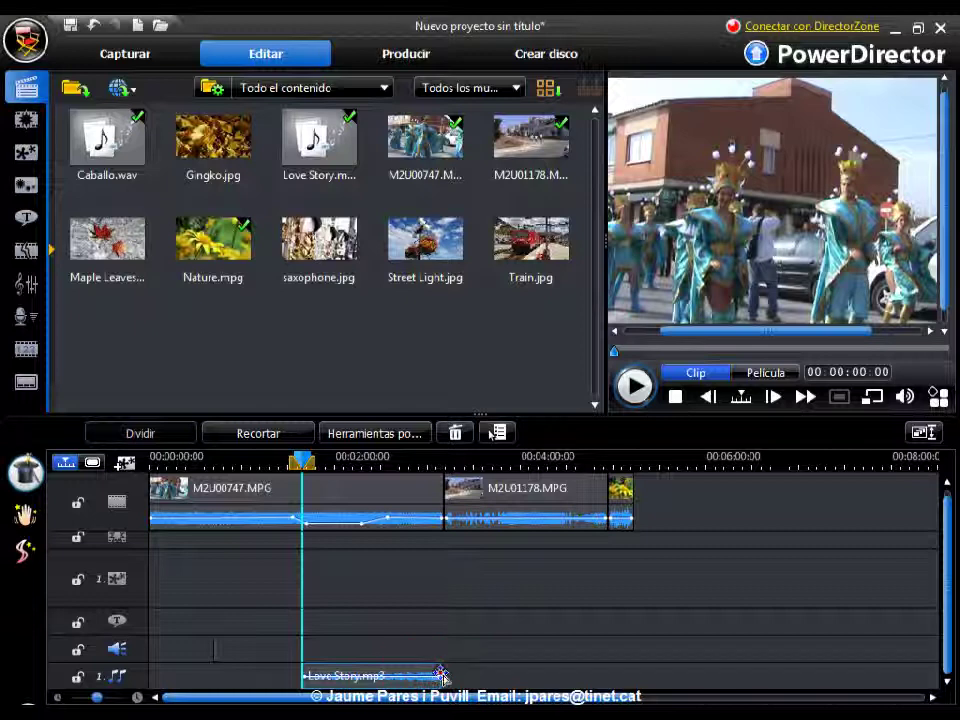
{"action": "left_click_drag", "start_coordinate": [442, 675], "coordinate": [582, 680]}
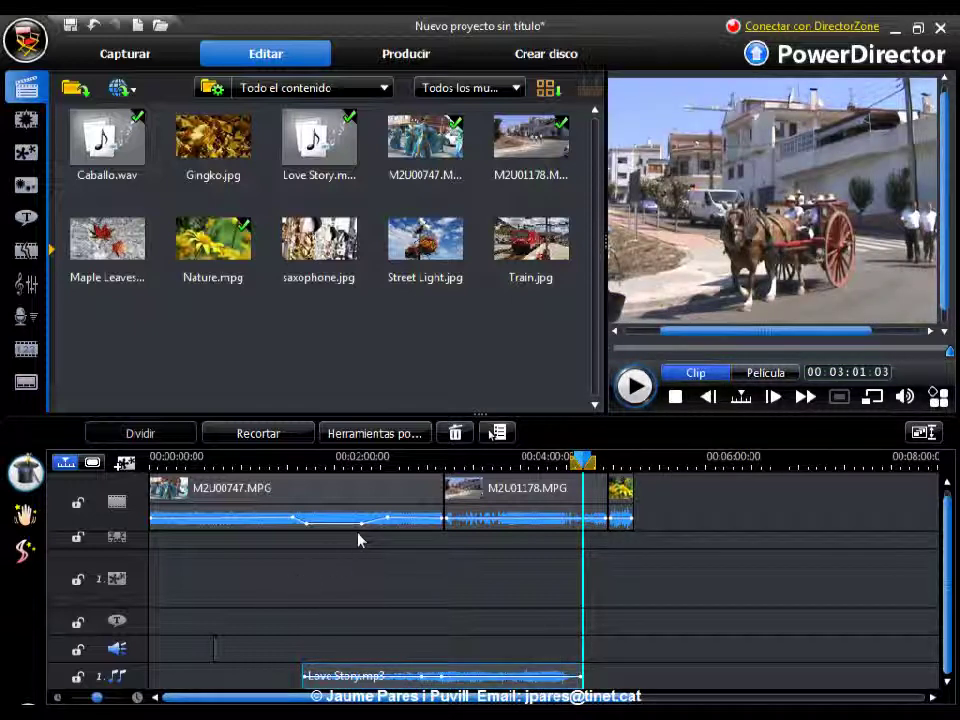
{"action": "left_click_drag", "start_coordinate": [585, 683], "coordinate": [362, 683]}
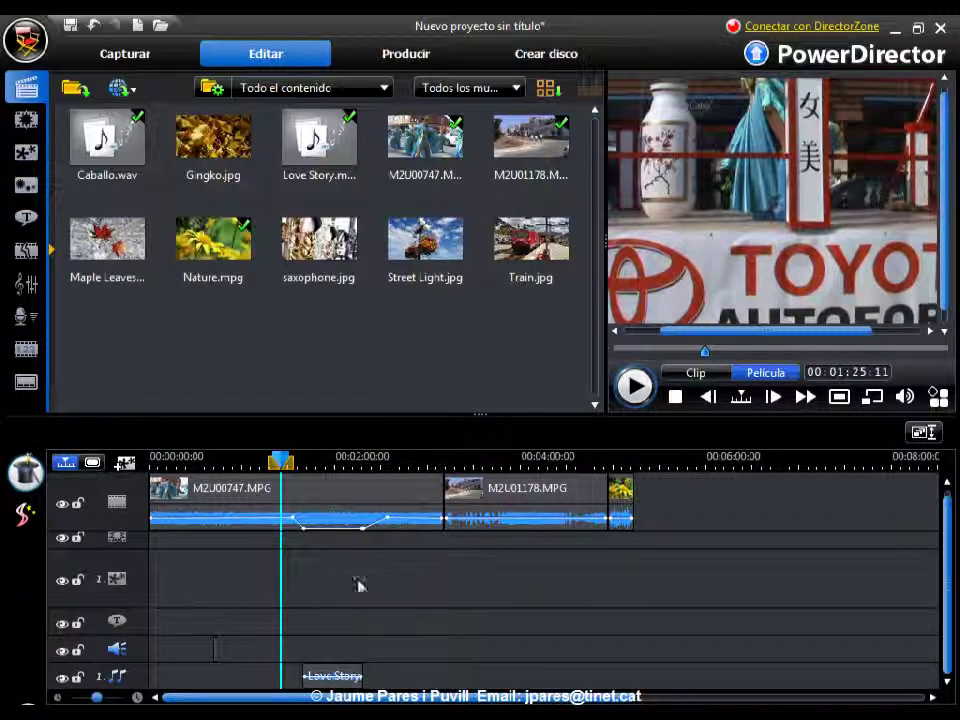
Play the movie from 00:01:25:11 through the Love Story.mp3 section to check the audio mix.
{"action": "left_click", "coordinate": [637, 392]}
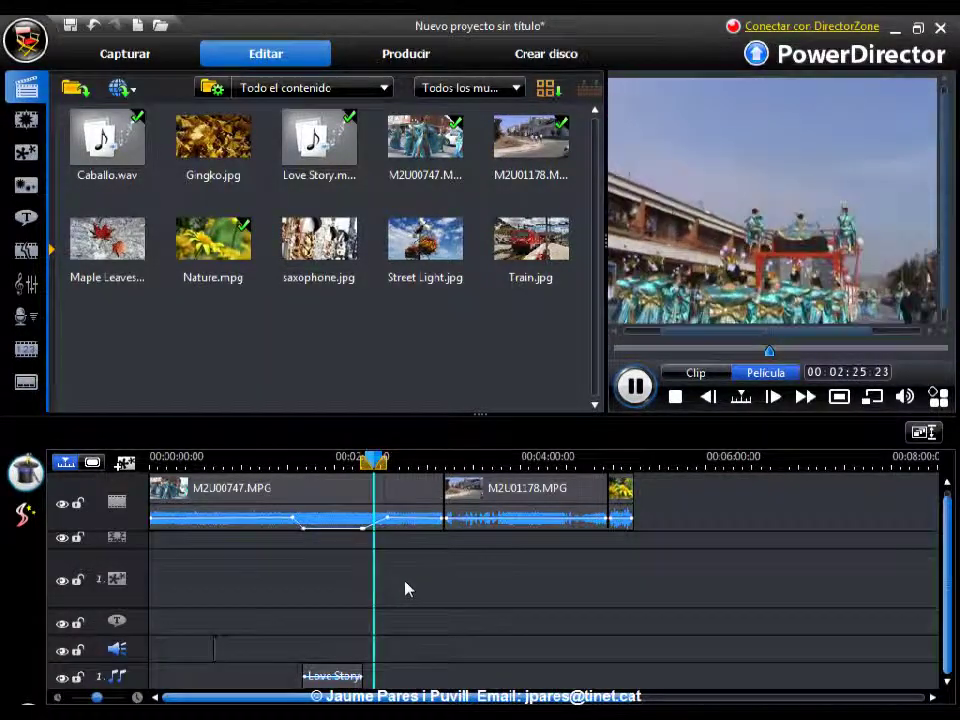
{"action": "left_click", "coordinate": [404, 586]}
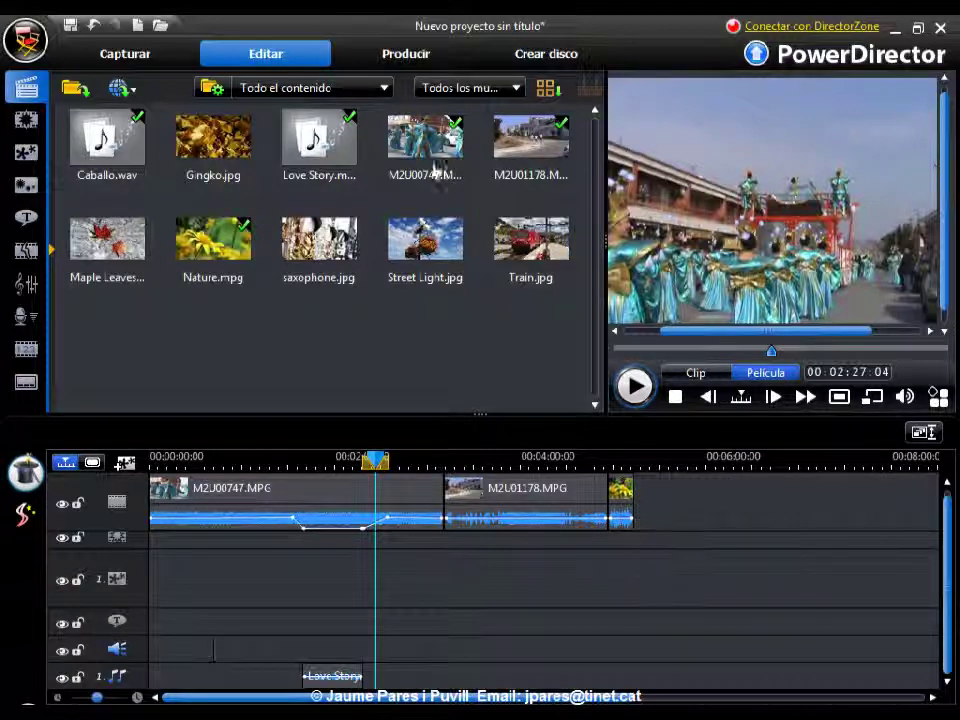
Examine the file formats offered for producing the movie, and return to editing the timeline.
{"action": "left_click", "coordinate": [418, 58]}
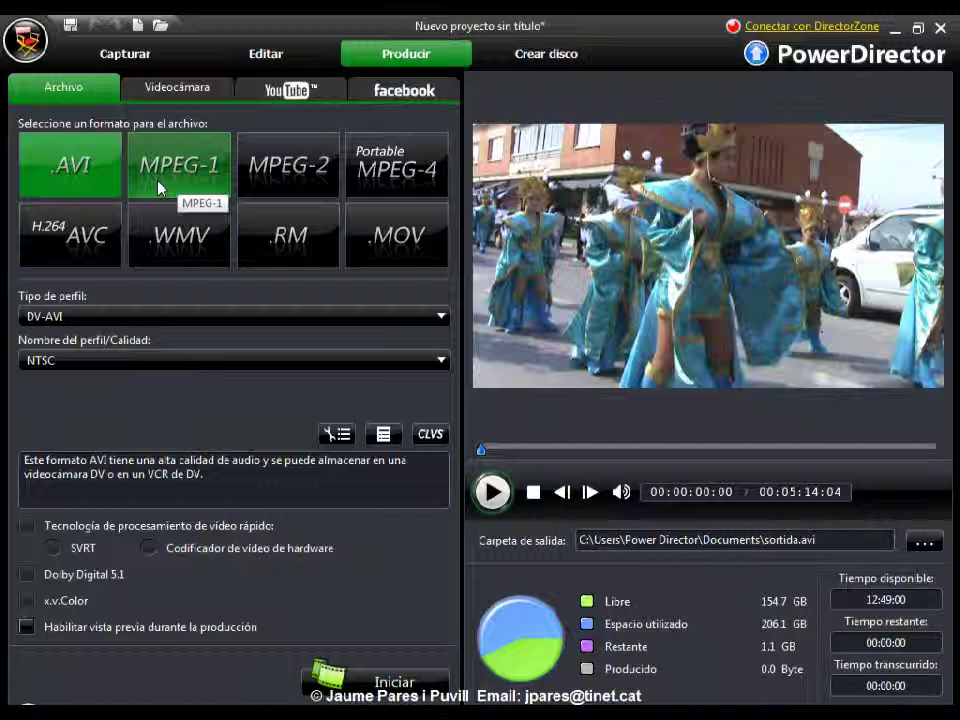
{"action": "left_click", "coordinate": [287, 60]}
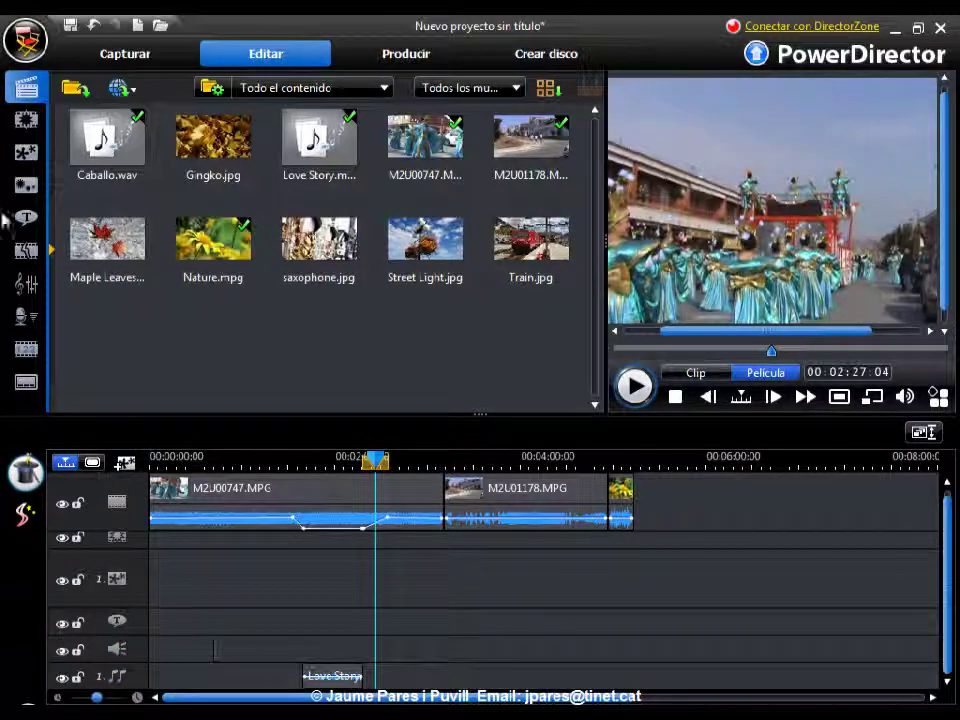
Open the SVRT information and examine which timeline sections require video or audio processing.
{"action": "left_click", "coordinate": [26, 42]}
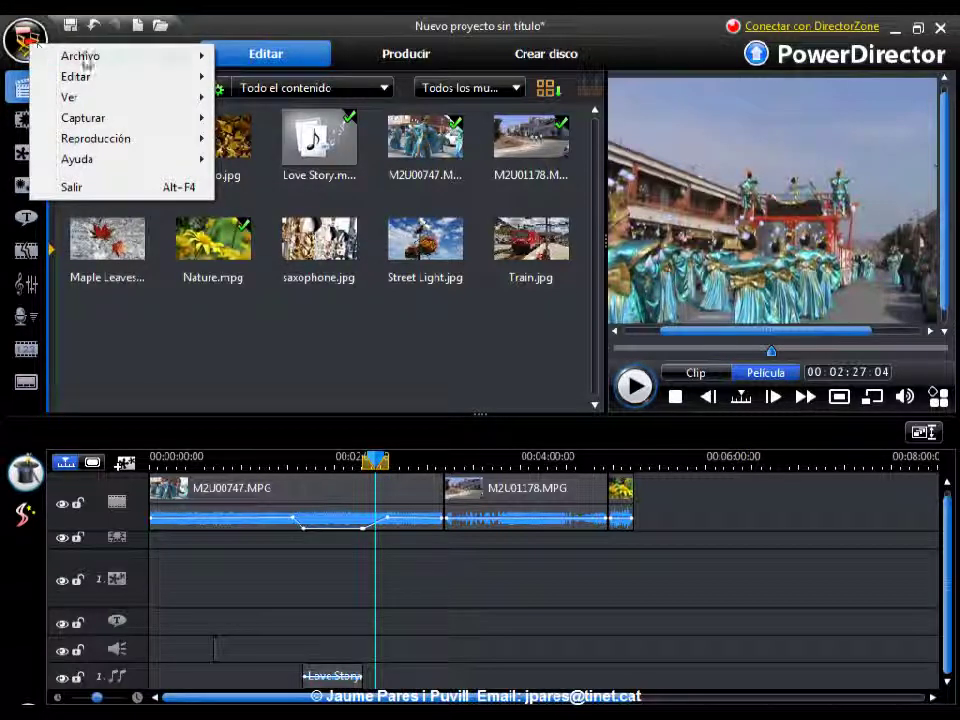
{"action": "mouse_move", "coordinate": [80, 99]}
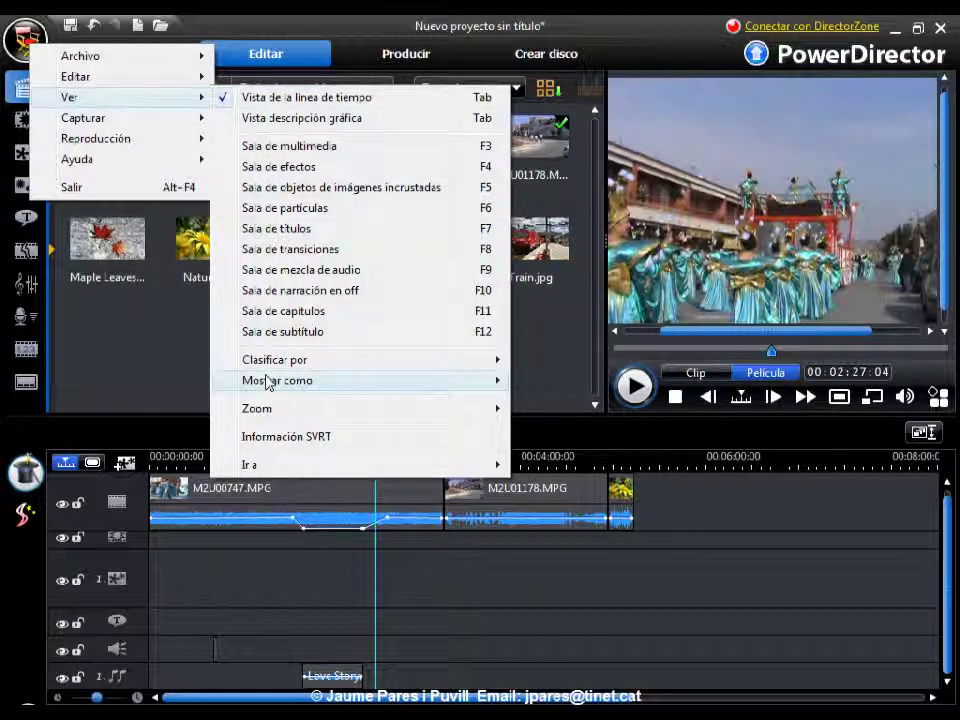
{"action": "left_click", "coordinate": [283, 437]}
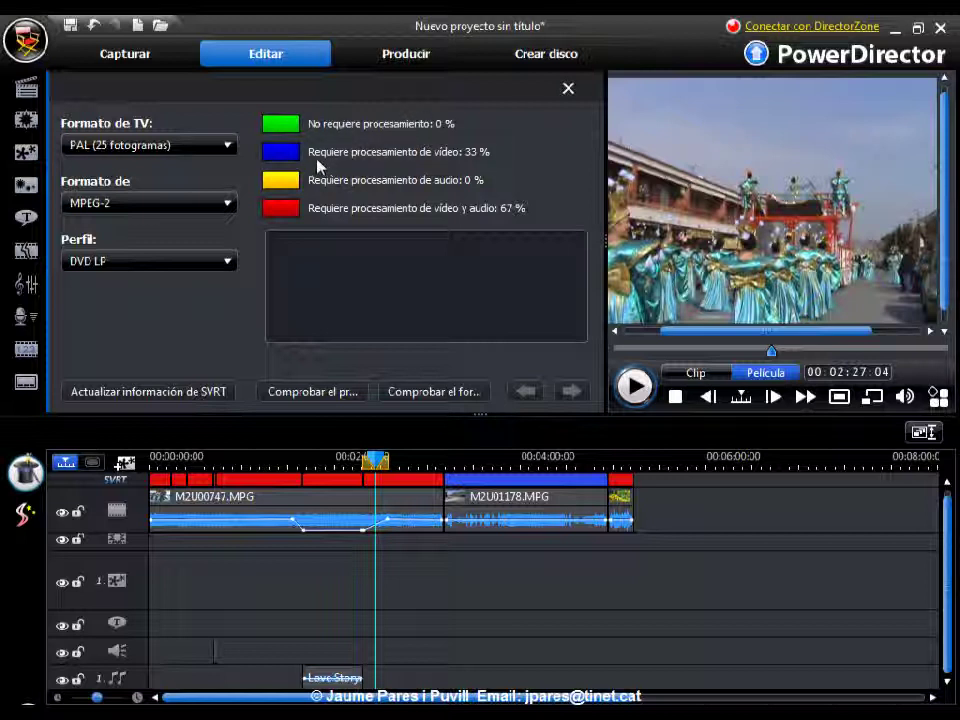
{"action": "mouse_move", "coordinate": [563, 487]}
Set the SVRT analysis to PAL (25 fotogramas) TV format with the DVD HQ profile, keeping MPEG-2 as the file format.
{"action": "left_click", "coordinate": [229, 147]}
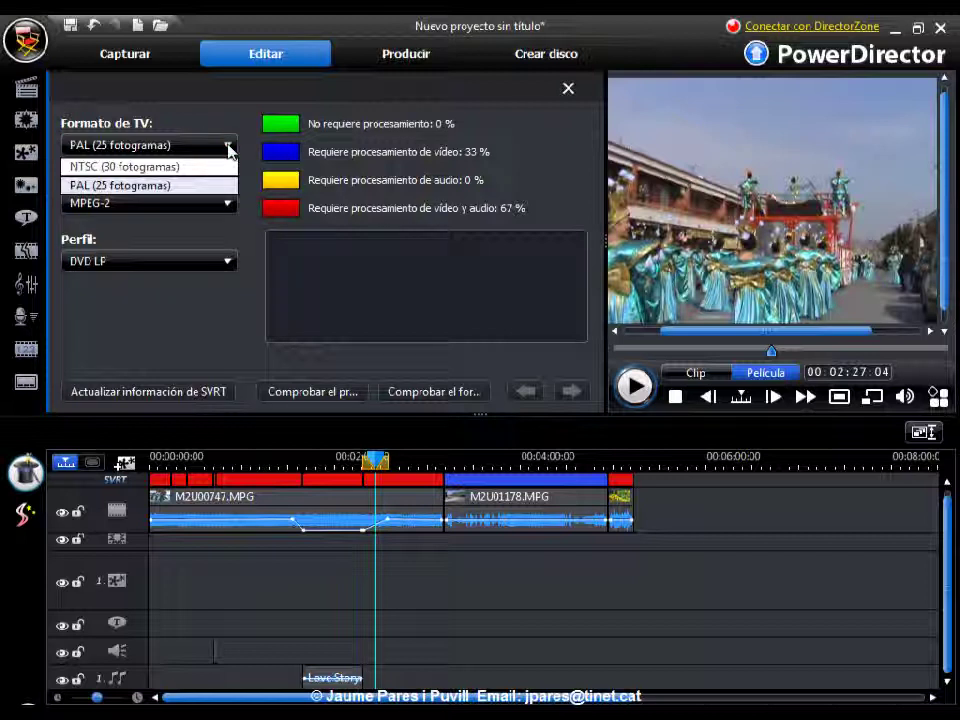
{"action": "left_click", "coordinate": [186, 185]}
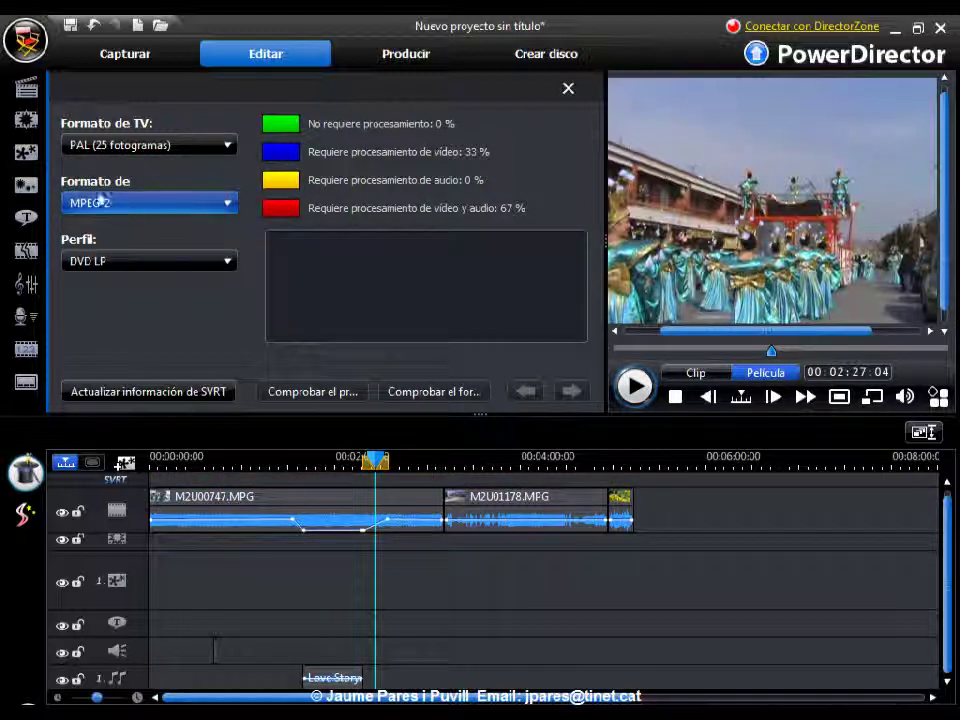
{"action": "left_click", "coordinate": [229, 205]}
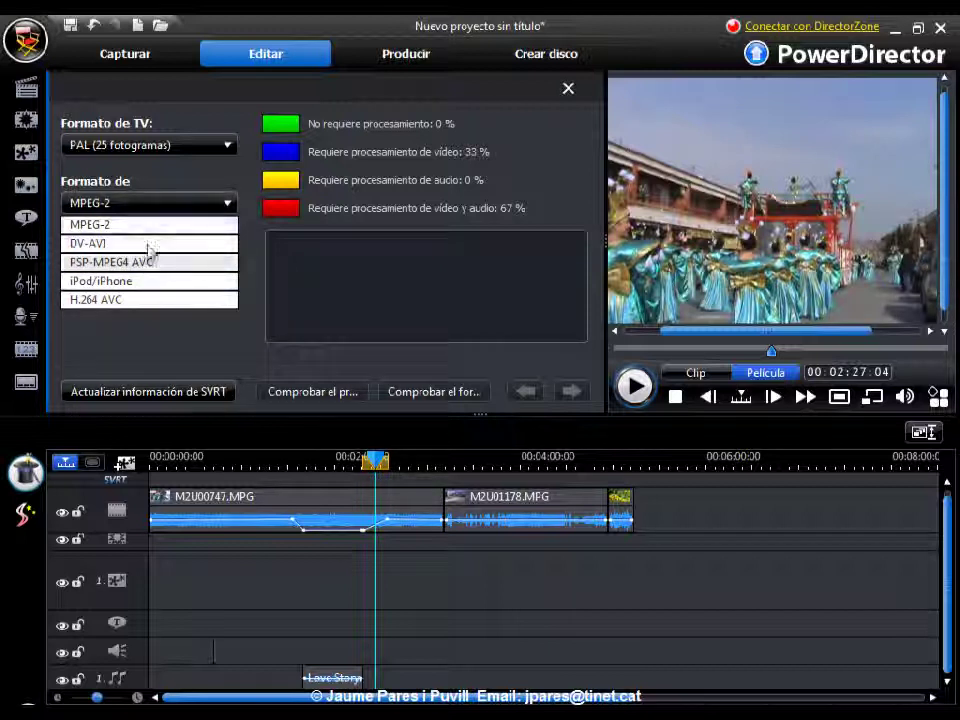
{"action": "left_click", "coordinate": [230, 202]}
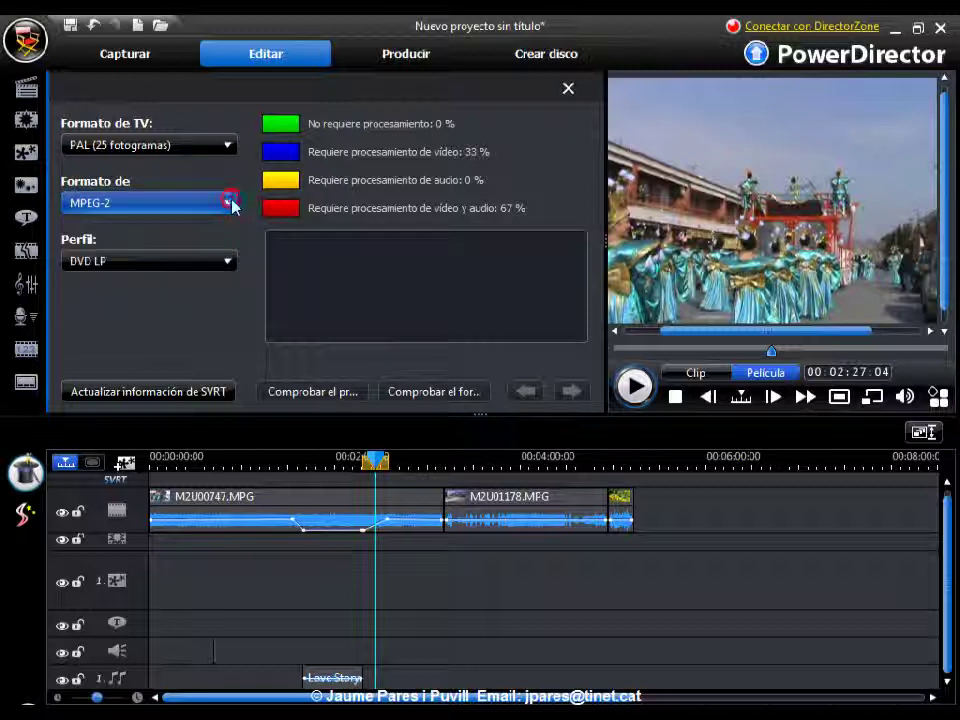
{"action": "left_click", "coordinate": [228, 262]}
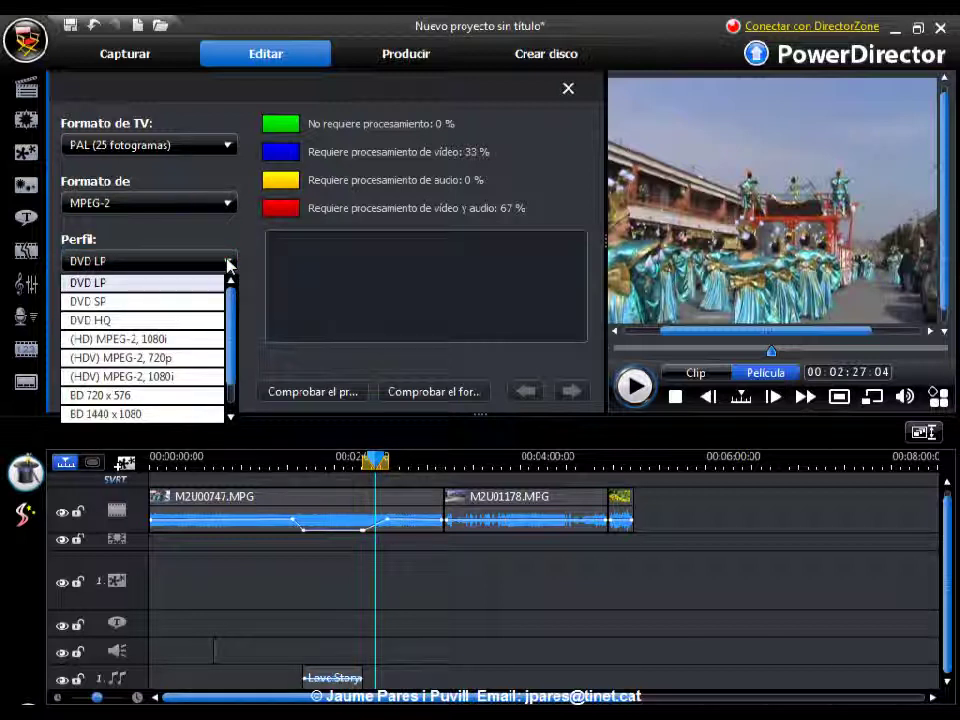
{"action": "left_click", "coordinate": [112, 321]}
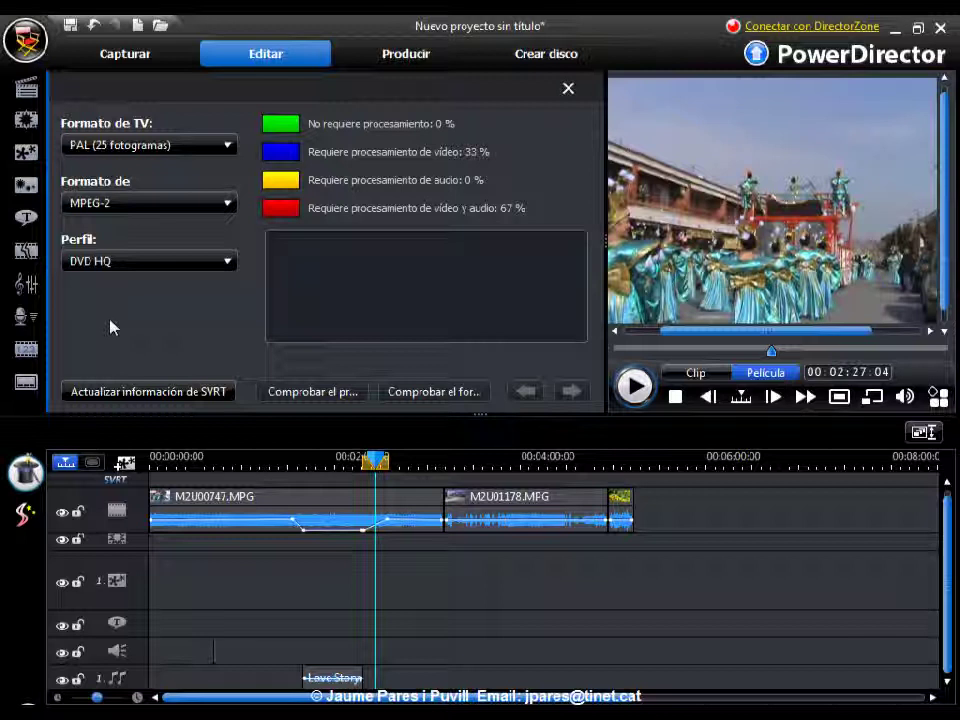
Update the SVRT information for the chosen profile, inspect the marked timeline sections, and close the SVRT information.
{"action": "left_click", "coordinate": [122, 392]}
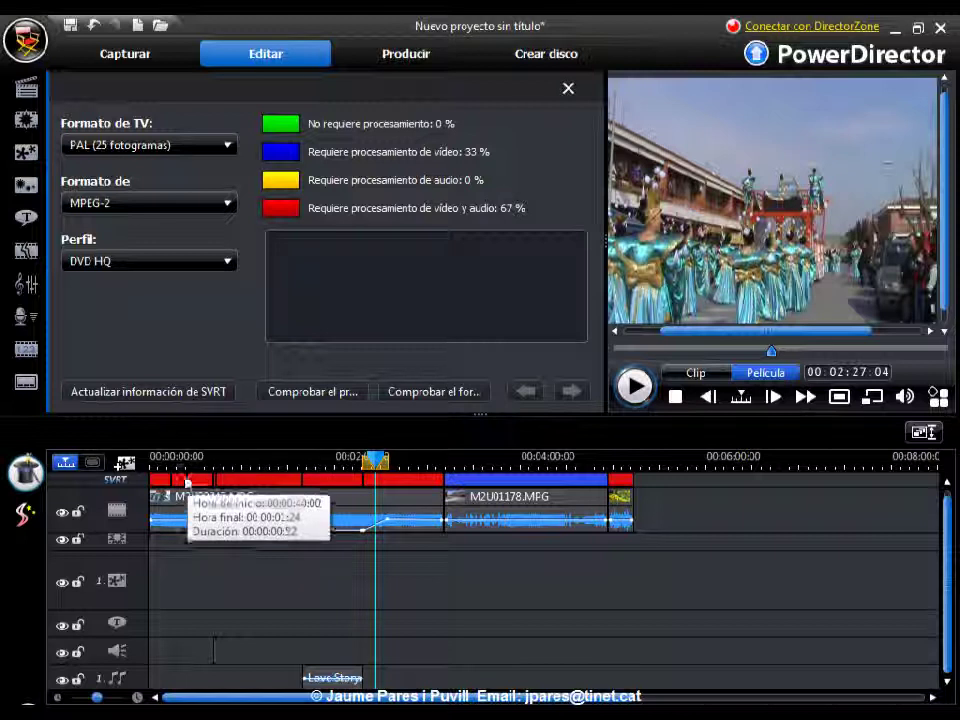
{"action": "mouse_move", "coordinate": [468, 486]}
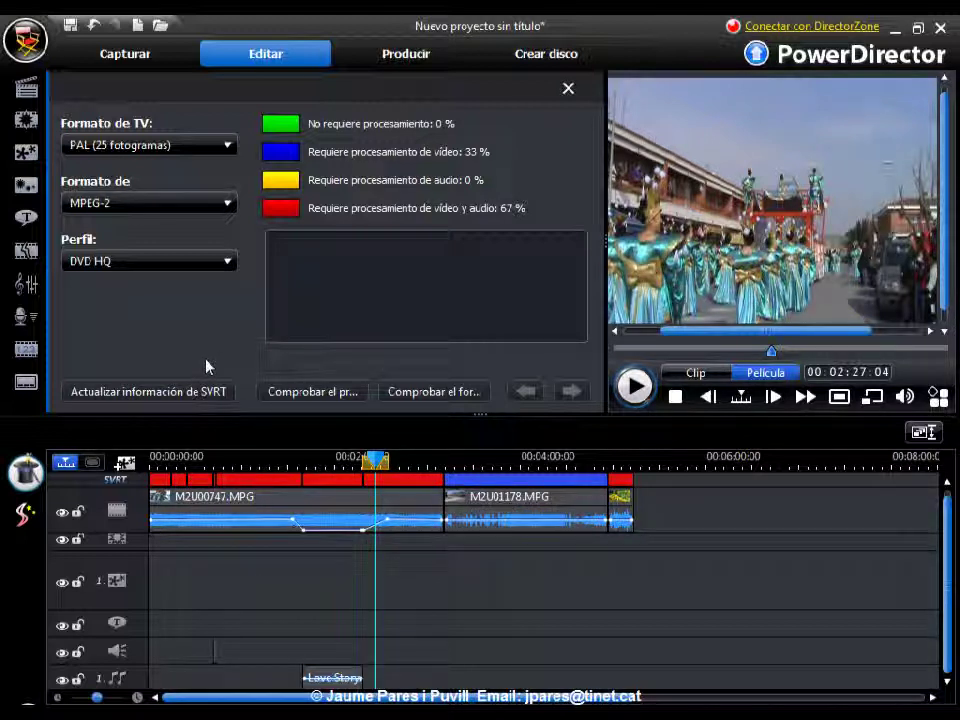
{"action": "left_click", "coordinate": [567, 88]}
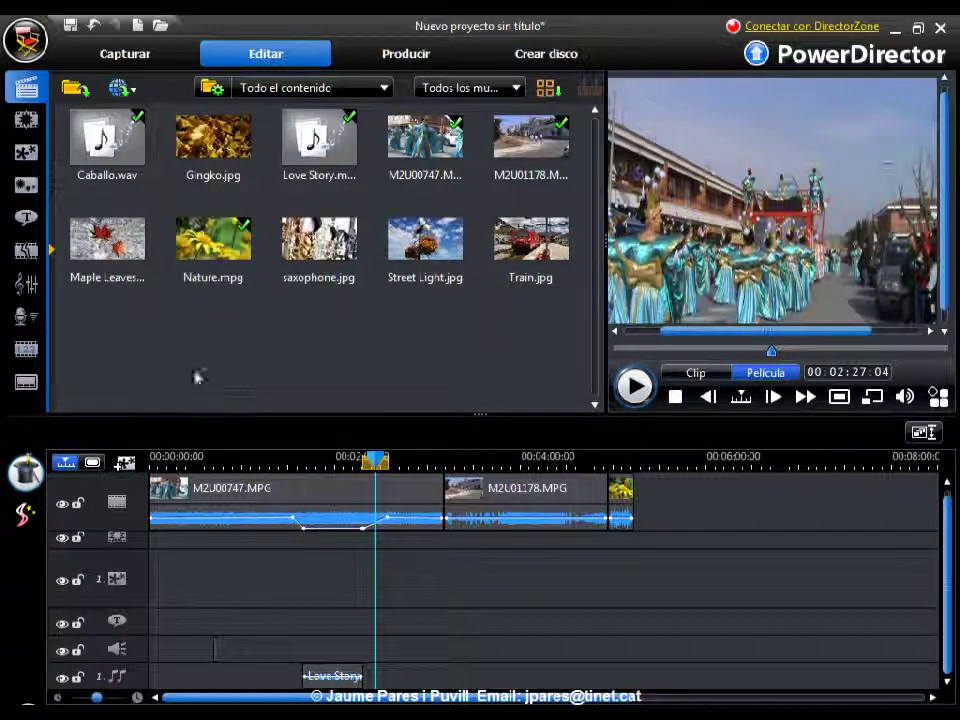